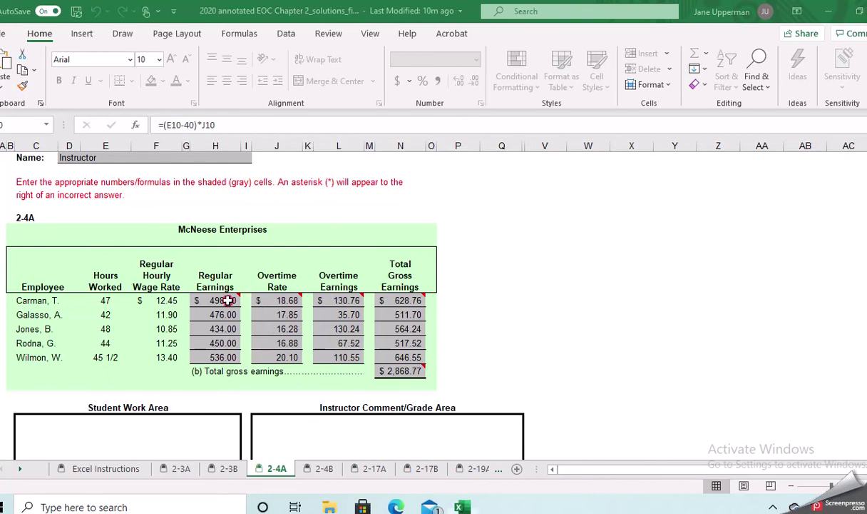
Step: Review the Regular Earnings formulas for all five employees on sheet 2-4A, including the note on H10
mouse_move(227, 301)
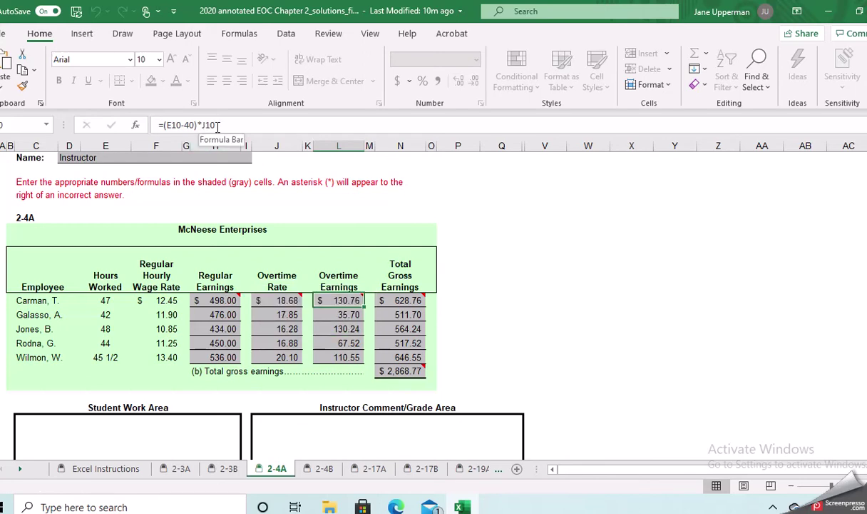
click(218, 300)
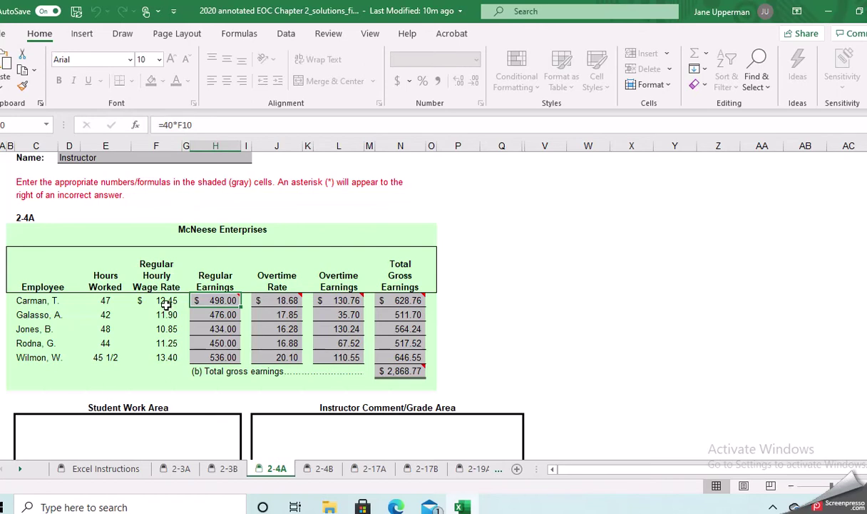
mouse_move(214, 300)
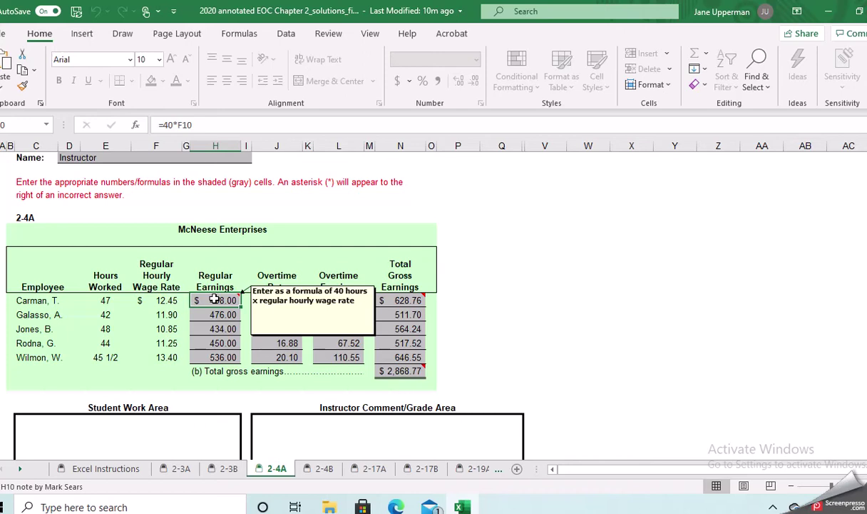
click(214, 314)
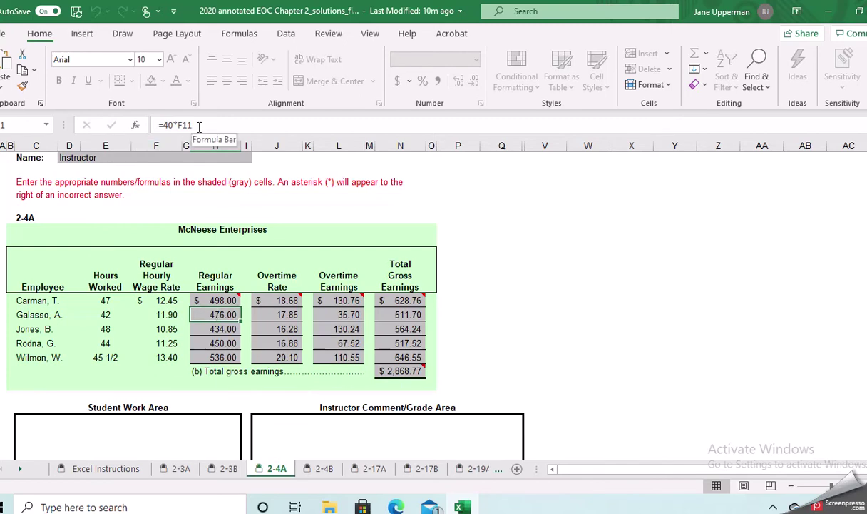
click(204, 331)
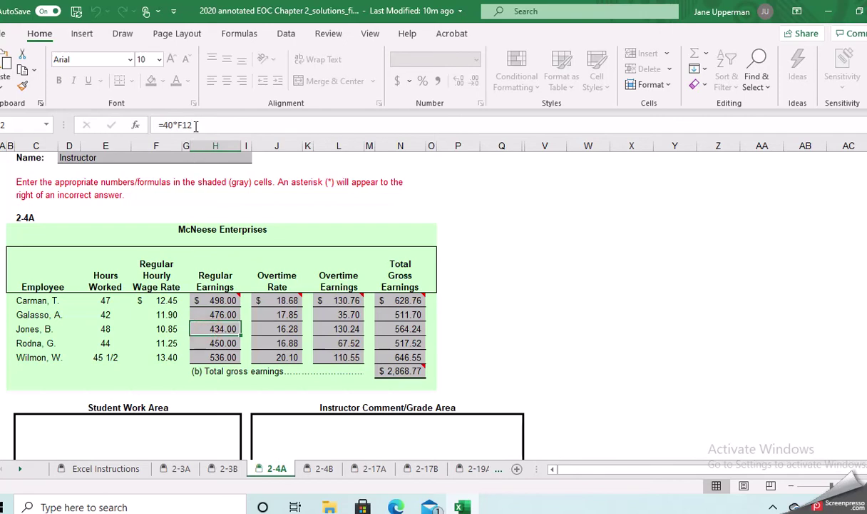
click(222, 343)
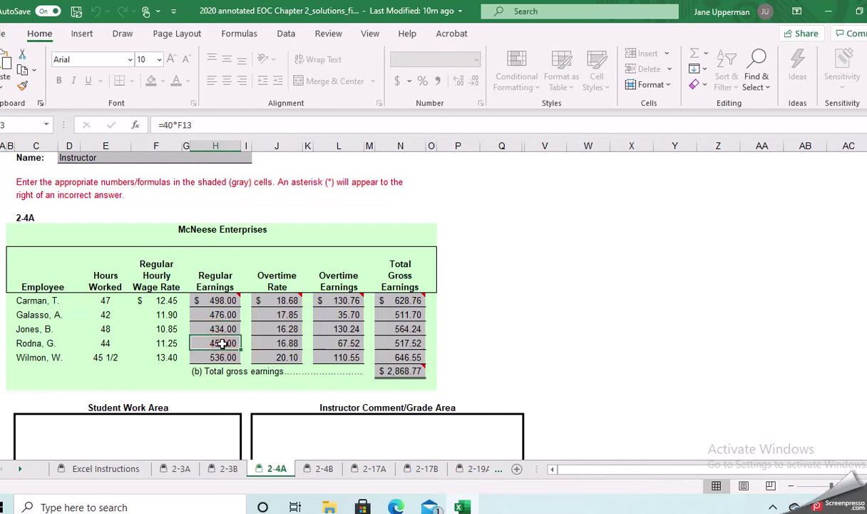
click(224, 357)
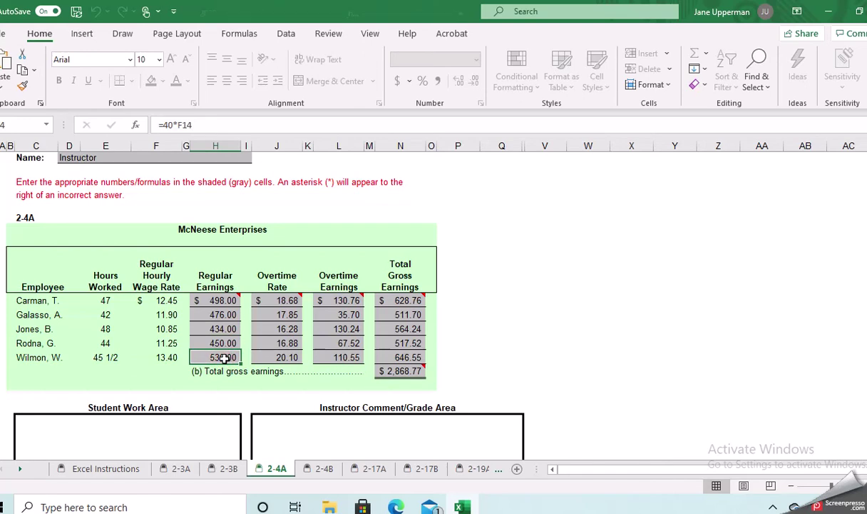
key(Up)
key(Up)
key(Up)
key(Up)
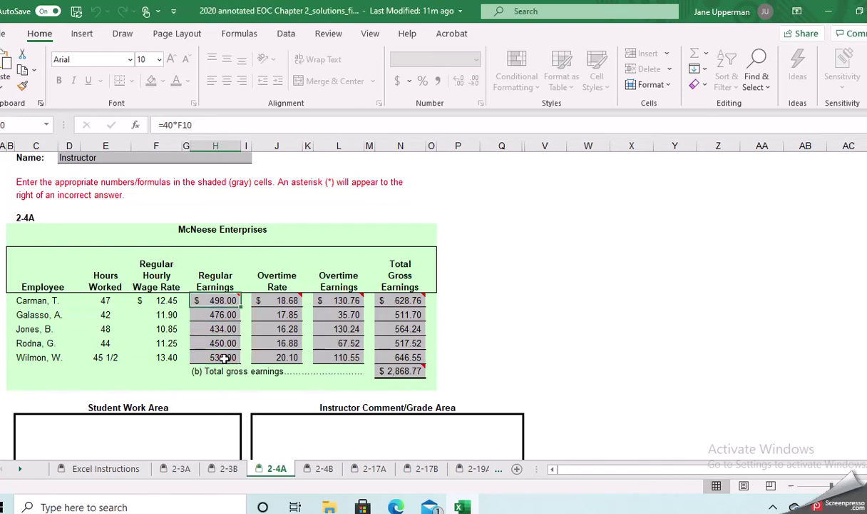
key(Up)
key(Down)
Step: Review the Overtime Rate formulas in J10 through J14, including the note on J10
key(Right)
key(Right)
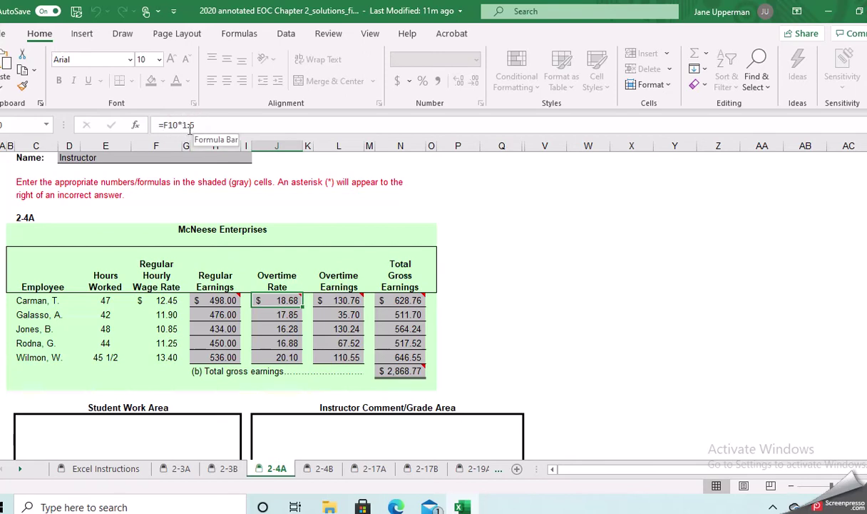
mouse_move(281, 300)
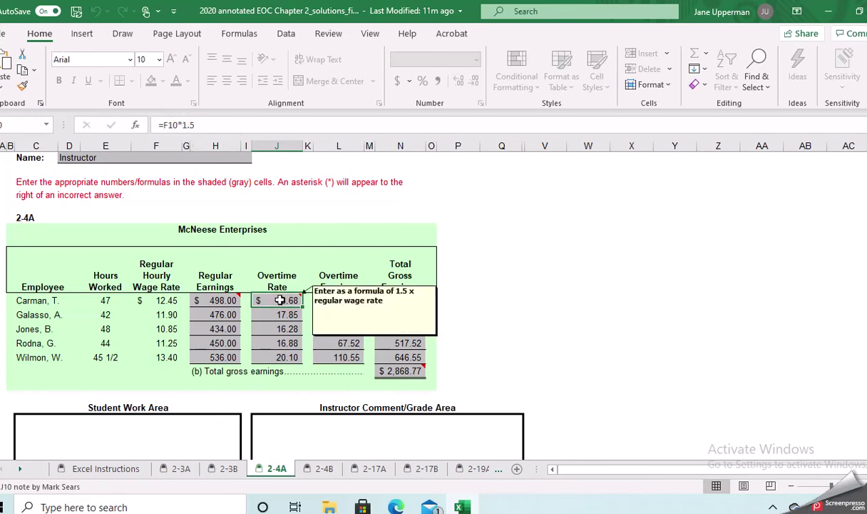
key(Down)
key(Down)
key(Down)
key(Down)
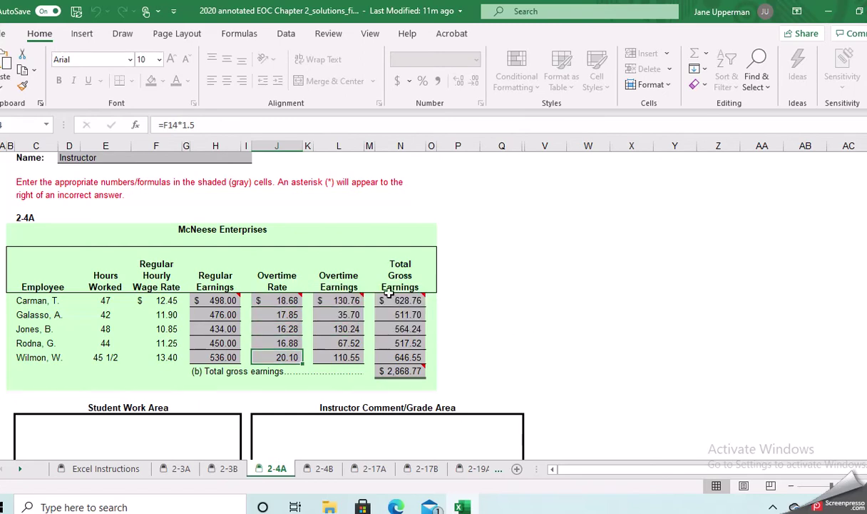
Step: Fill the Overtime Earnings formula from L10 down through L14
mouse_move(343, 300)
click(344, 300)
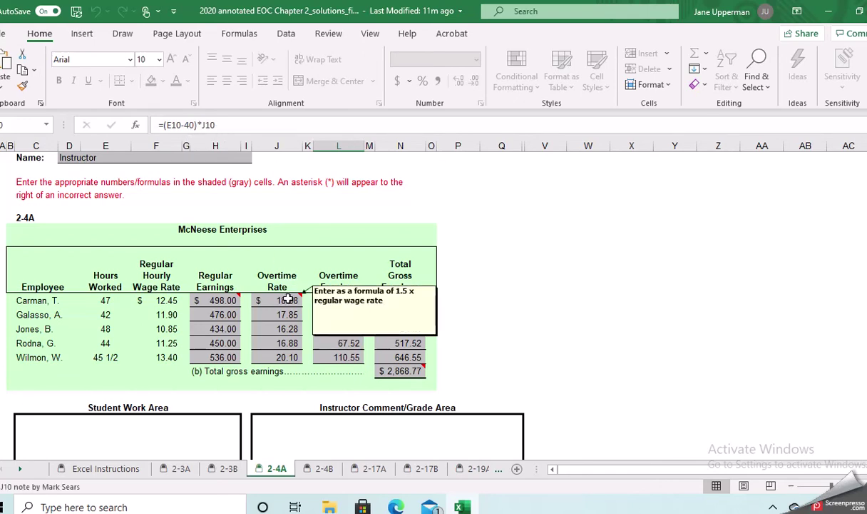
mouse_move(325, 300)
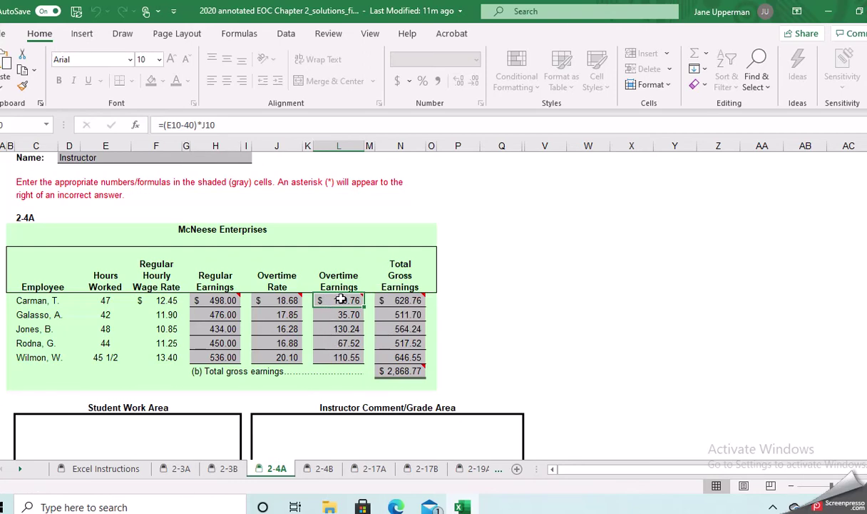
drag(365, 305, 365, 359)
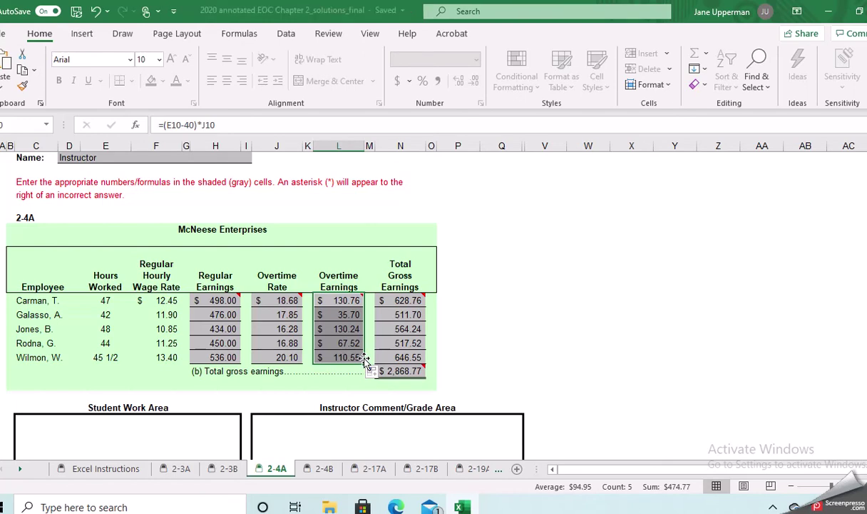
Step: Fill the Overtime Rate formula from J10 down through J14
mouse_move(227, 300)
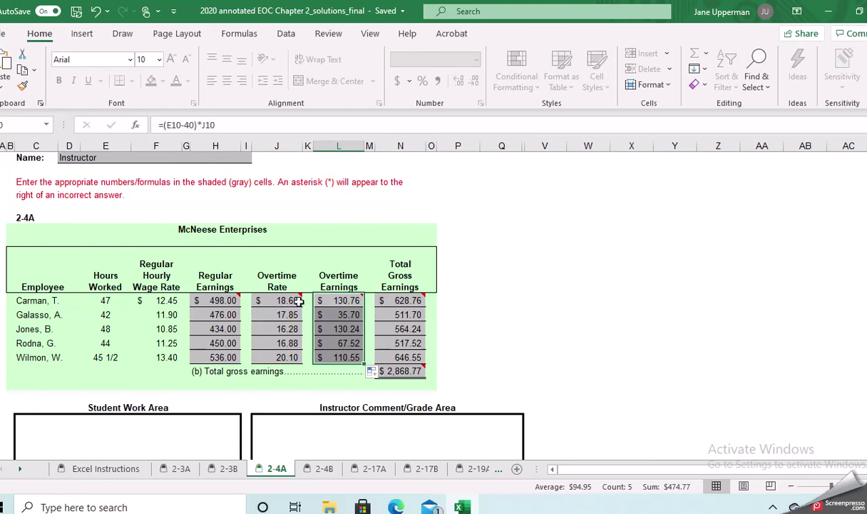
click(289, 301)
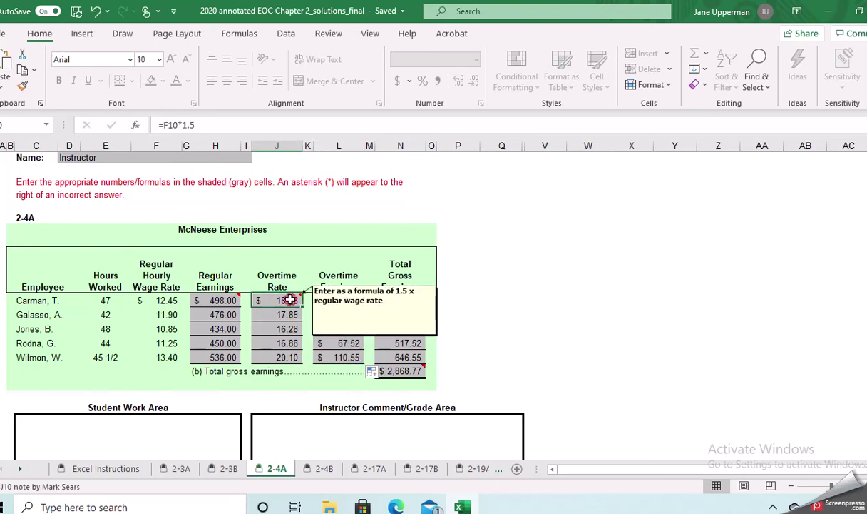
drag(303, 306, 298, 358)
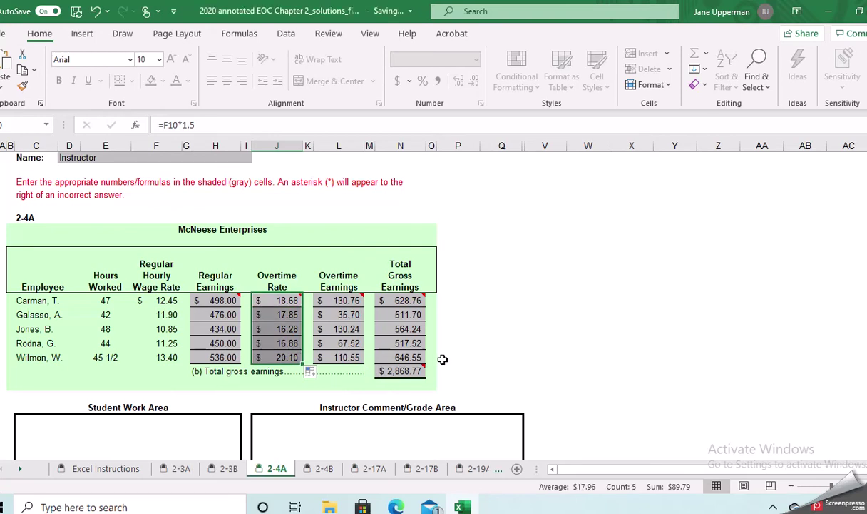
Step: Examine the Total Gross Earnings formula in N10 and the notes on the earnings cells it adds
click(417, 300)
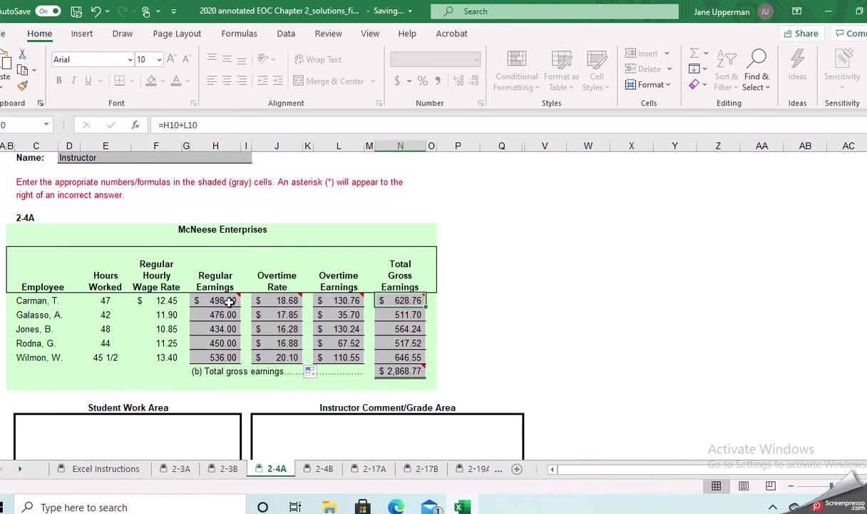
mouse_move(223, 300)
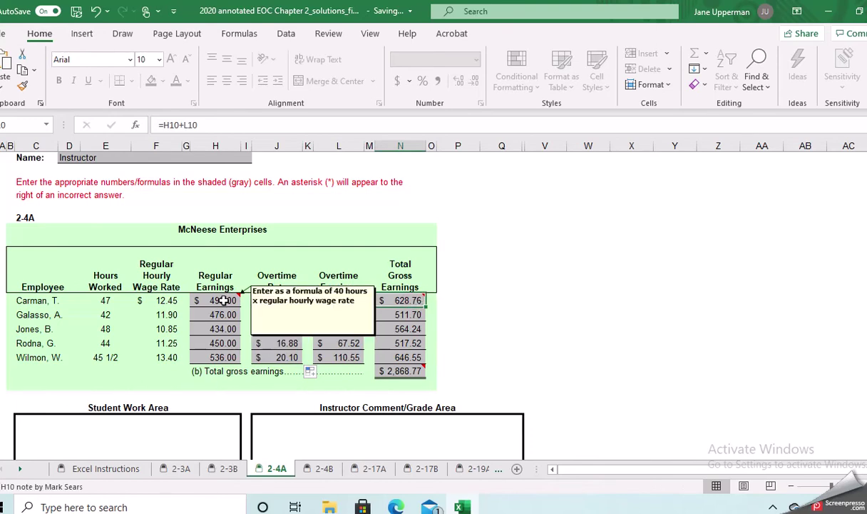
mouse_move(333, 300)
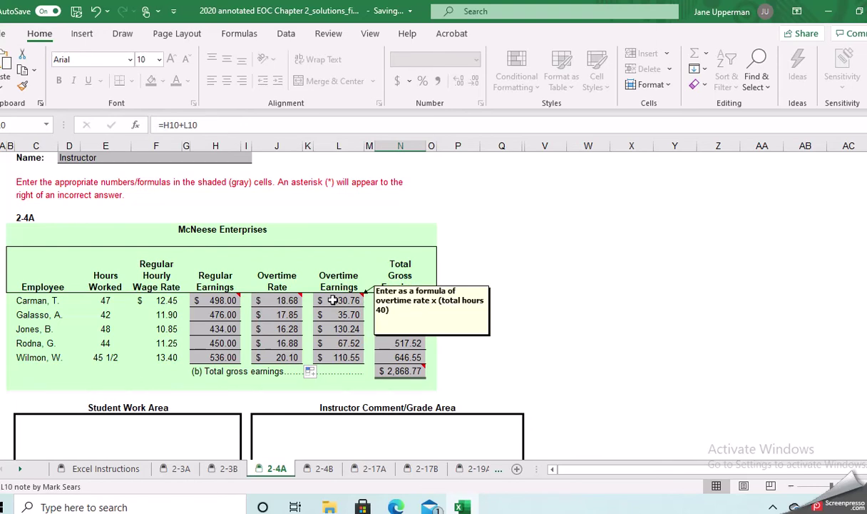
mouse_move(395, 301)
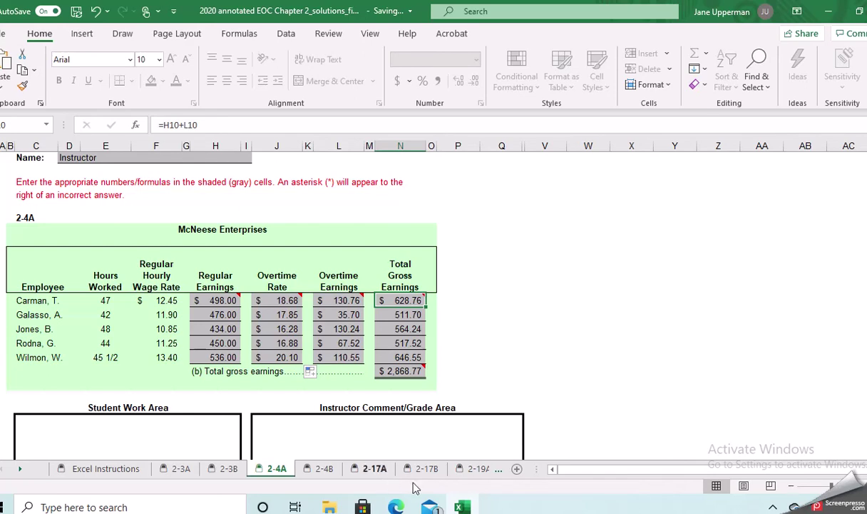
Step: Open sheet 2-17A and review the formulas for piecework earnings, regular and overtime hourly rates, overtime earnings and total earnings
click(373, 468)
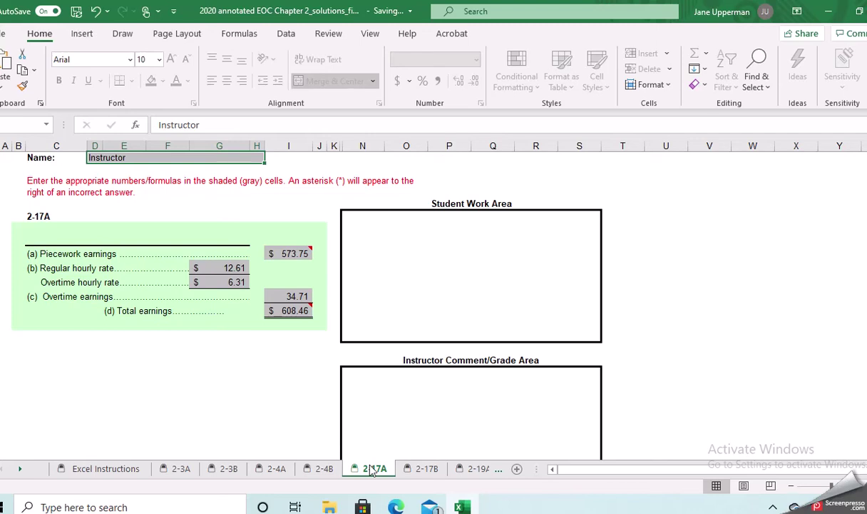
mouse_move(285, 255)
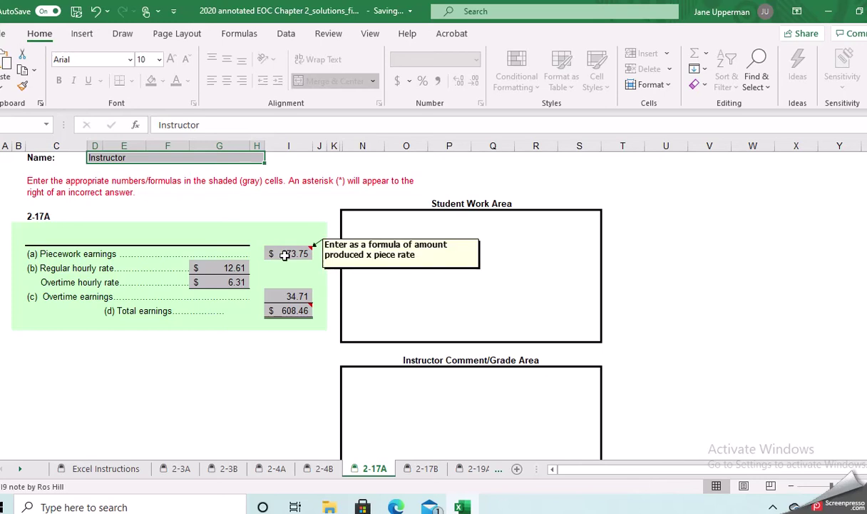
click(284, 255)
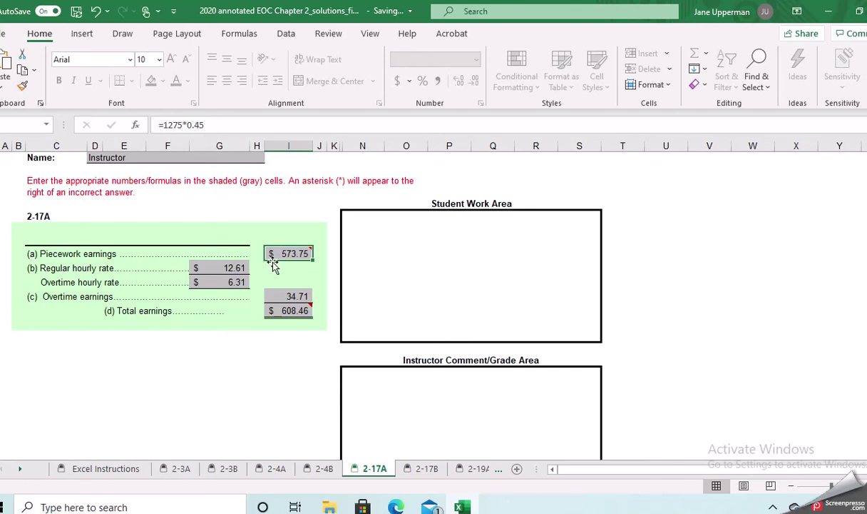
mouse_move(275, 249)
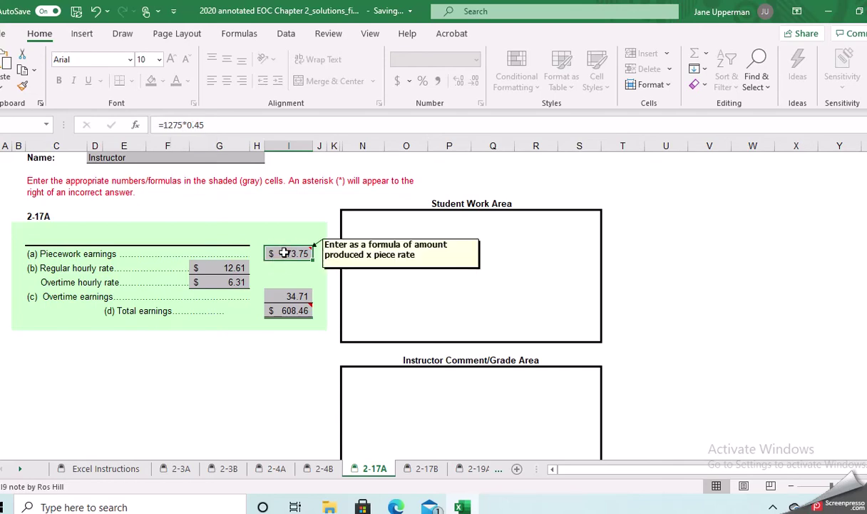
click(232, 267)
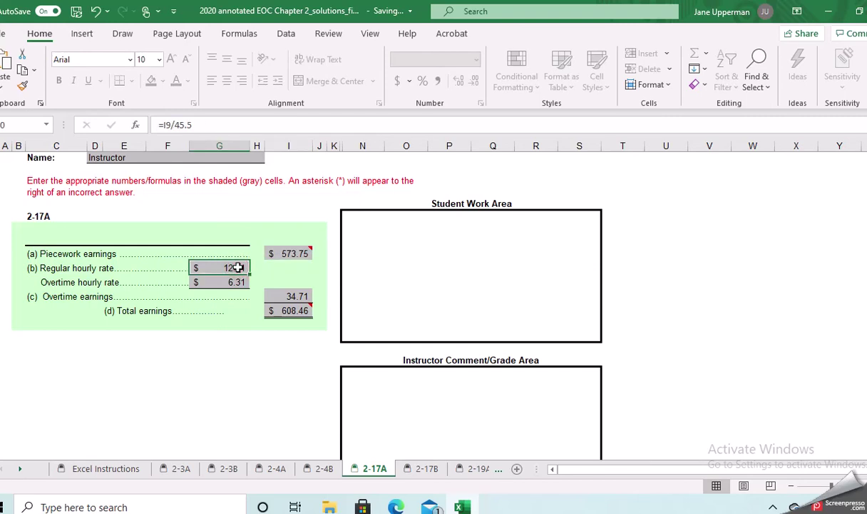
mouse_move(271, 255)
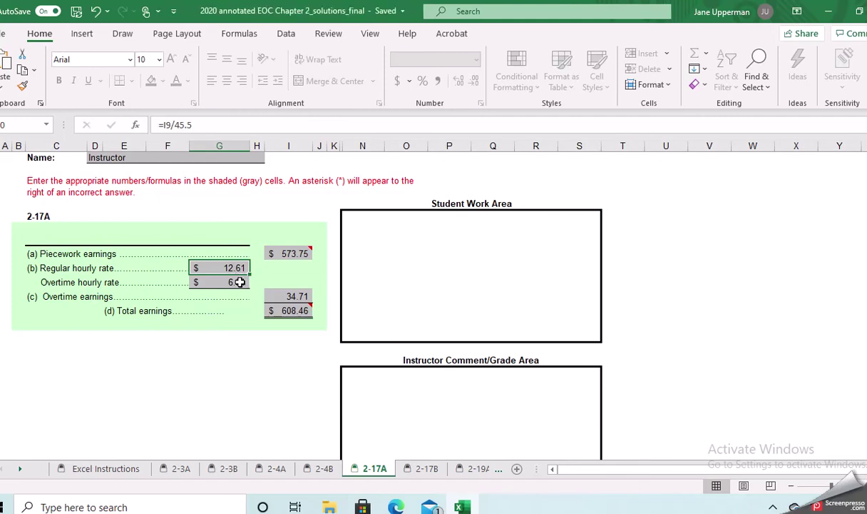
click(239, 283)
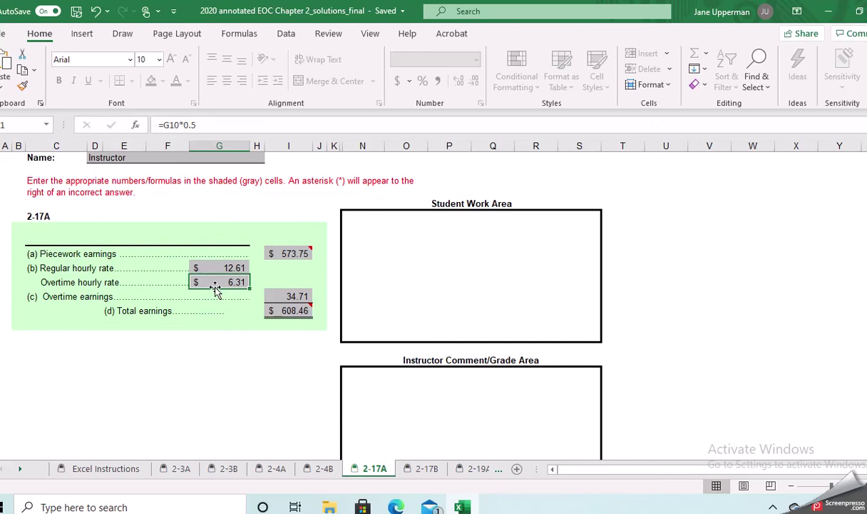
click(289, 298)
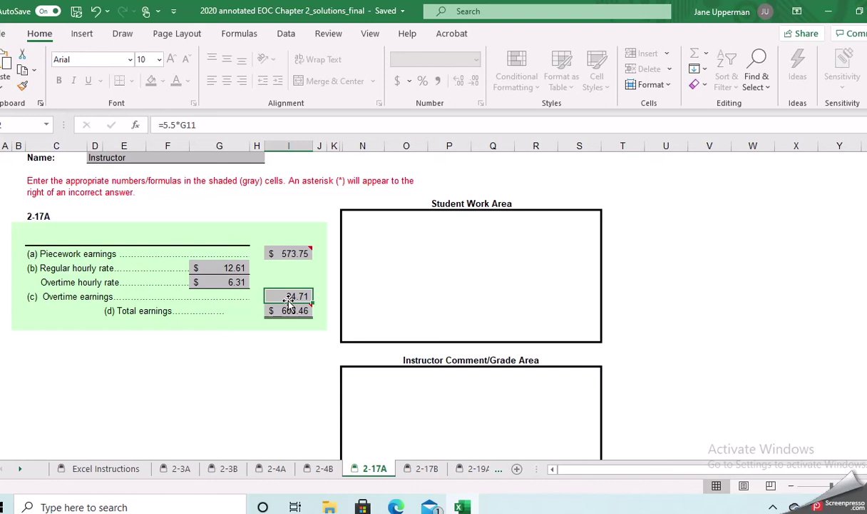
click(287, 311)
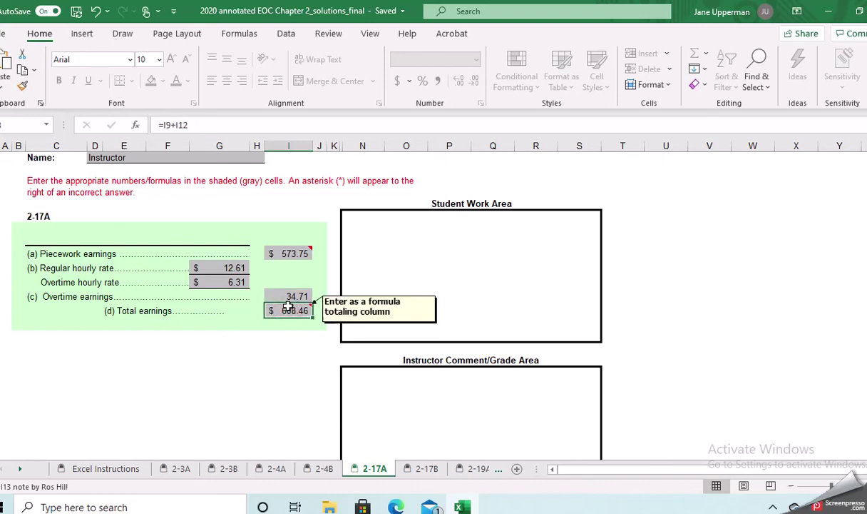
click(290, 252)
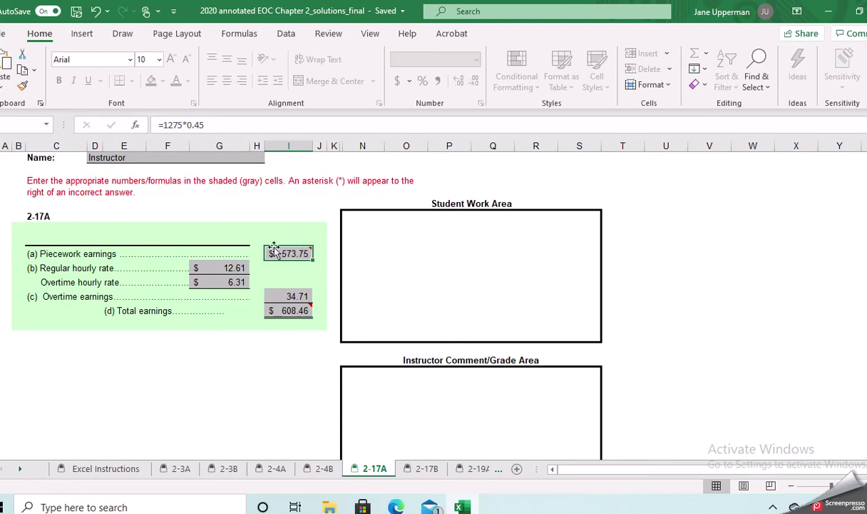
click(283, 311)
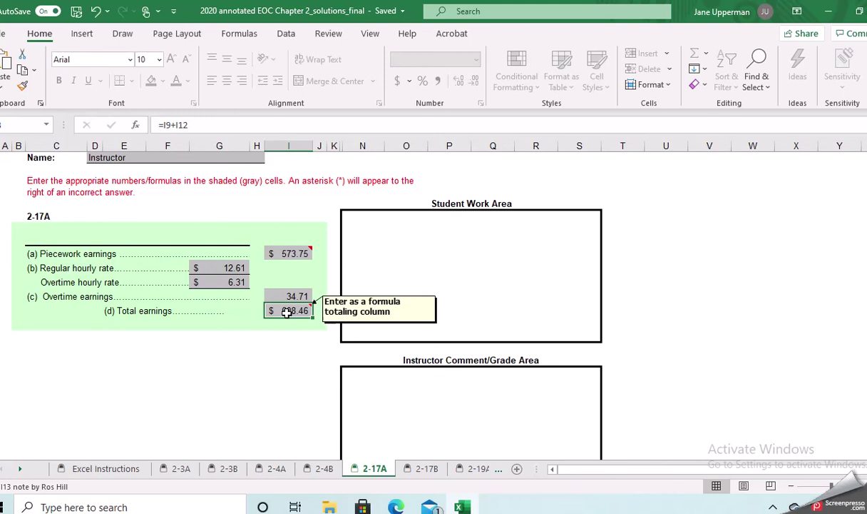
Step: Open sheet 2-19A and review the cells for annual salary, both commission tiers, total commission and total annual earnings
click(460, 471)
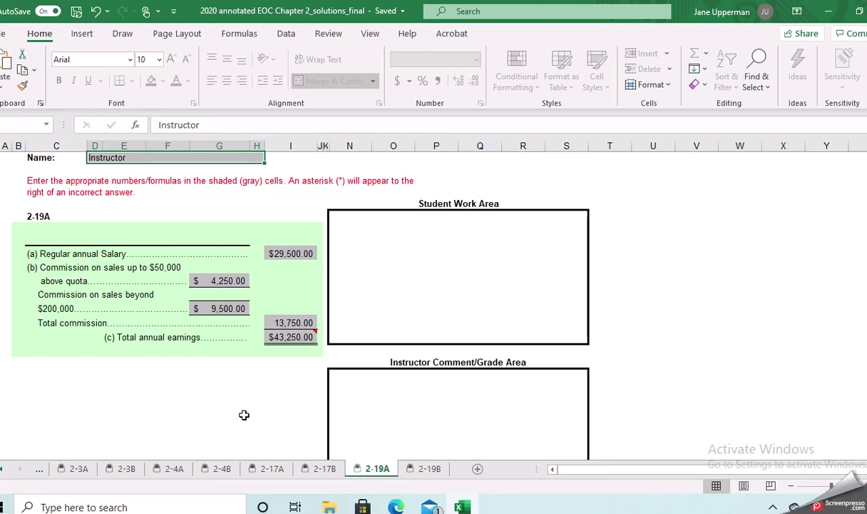
click(283, 255)
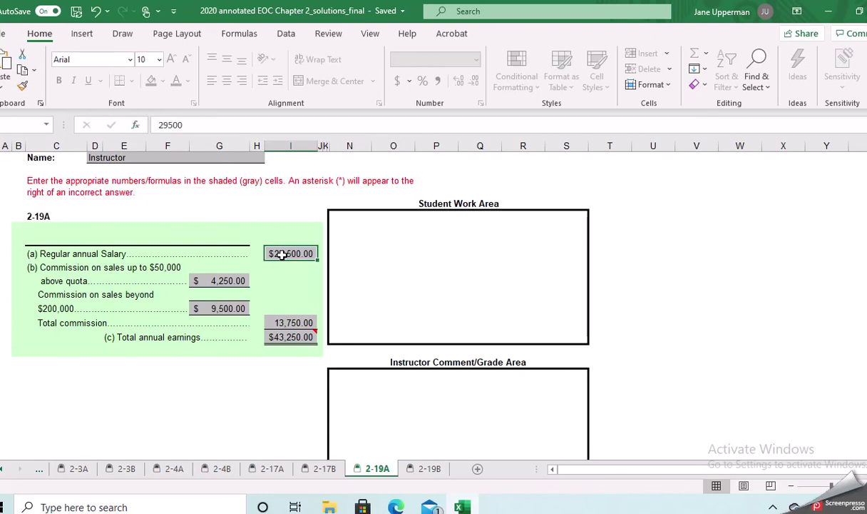
click(214, 280)
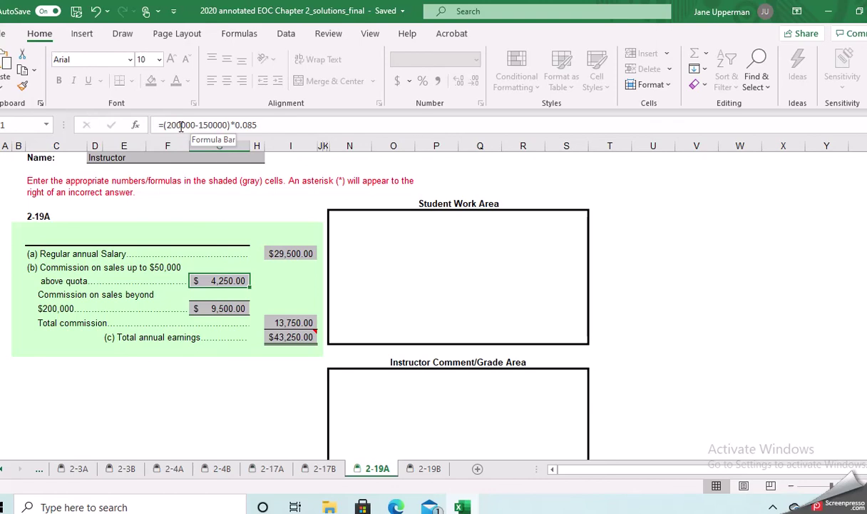
click(234, 280)
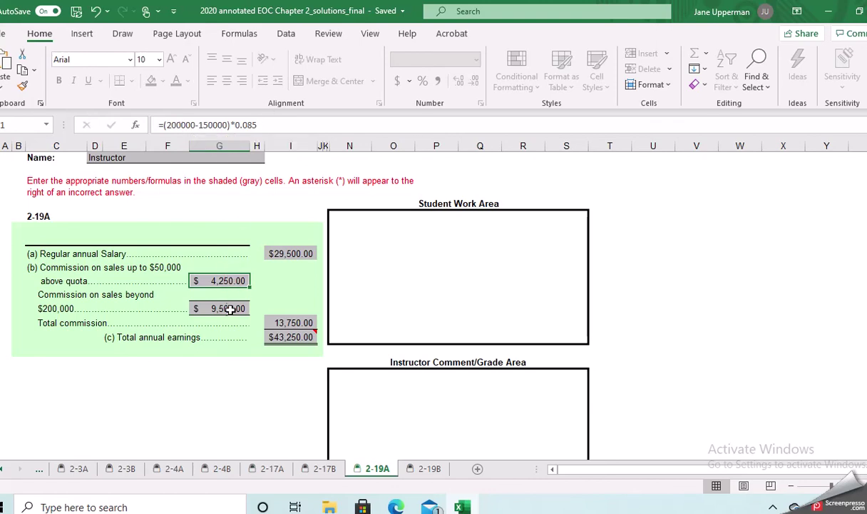
click(227, 306)
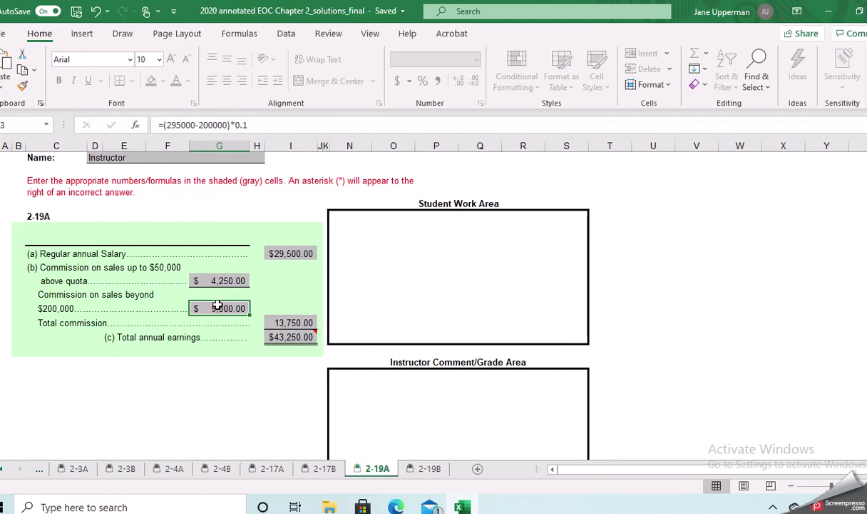
click(280, 320)
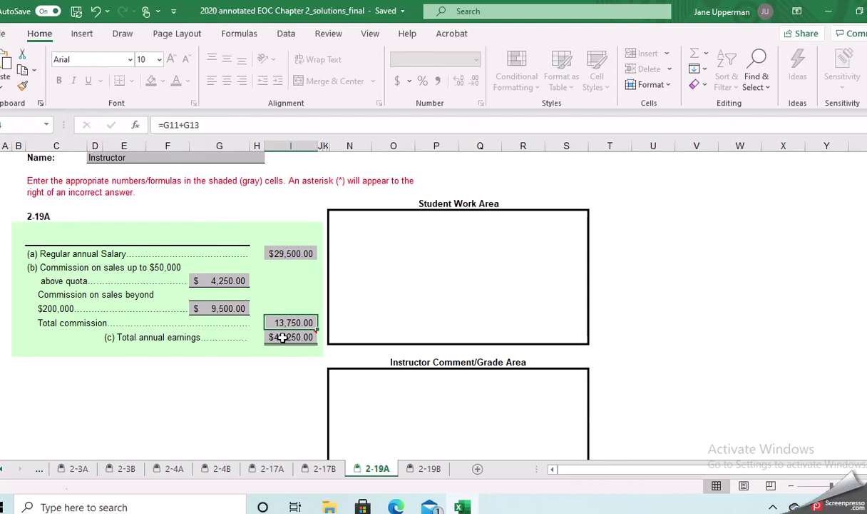
click(282, 337)
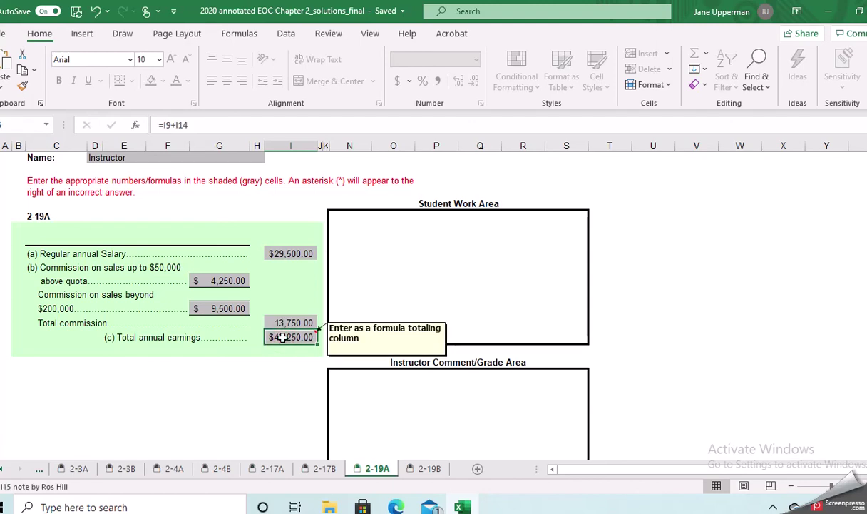